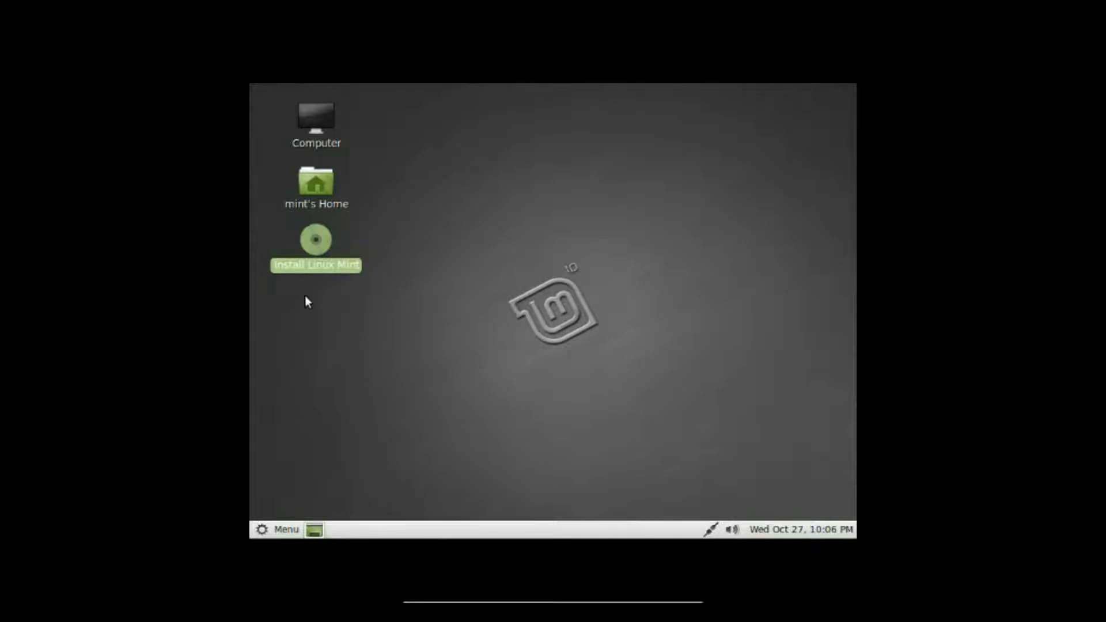
Launch the Linux Mint installer and continue past the Welcome page with English selected
{"action": "double_click", "coordinate": [313, 251]}
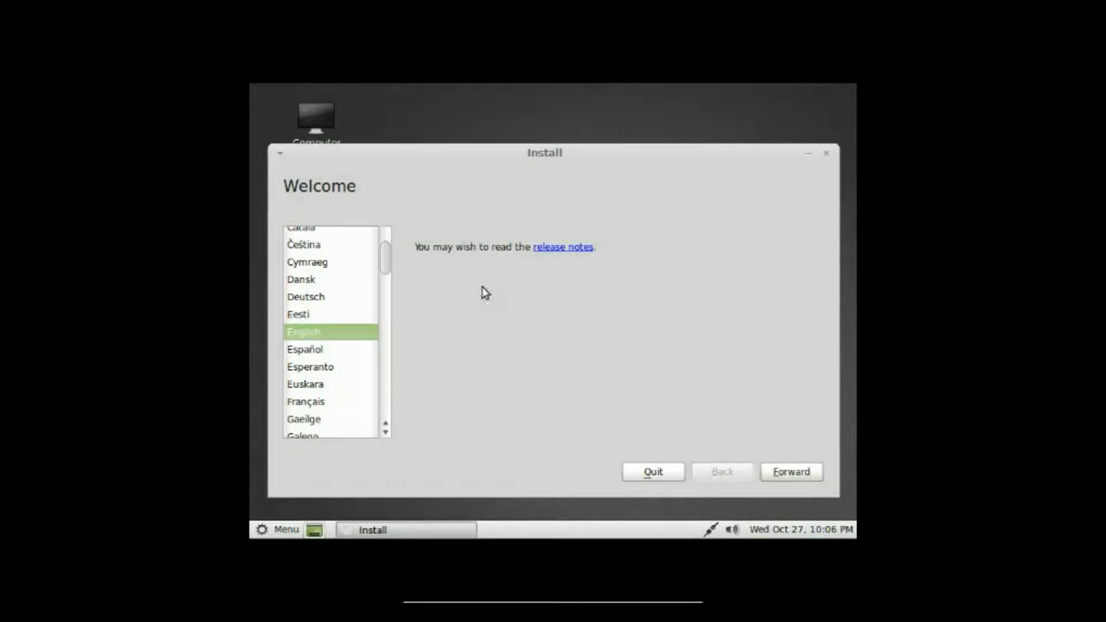
{"action": "left_click", "coordinate": [820, 475]}
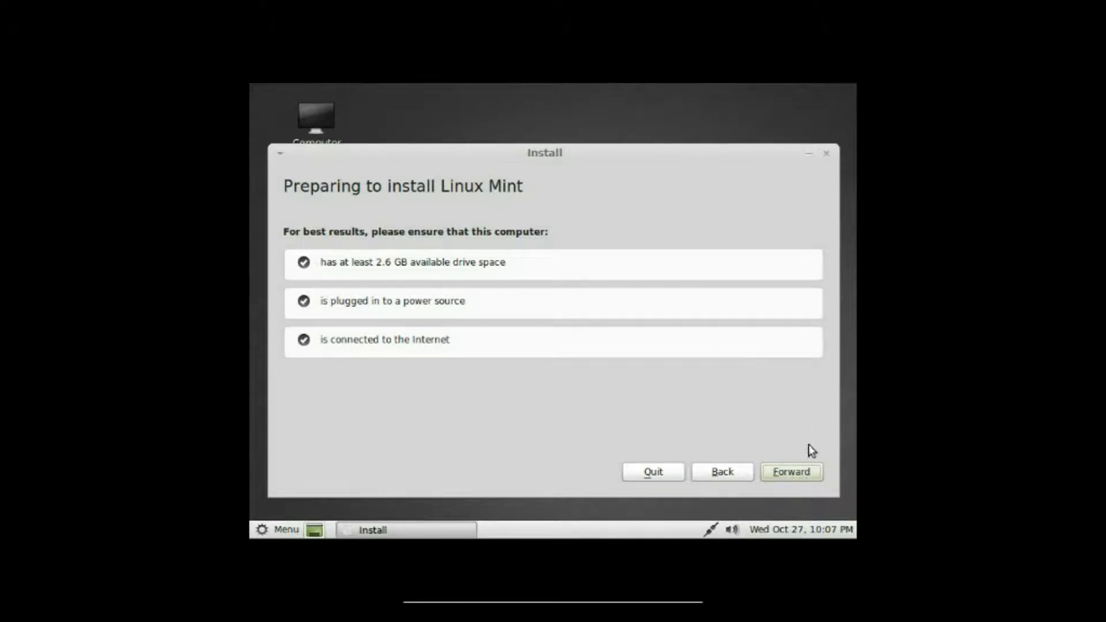
Move past the preparation checklist and choose to erase and use the entire 33.2 GB disk
{"action": "left_click", "coordinate": [808, 472]}
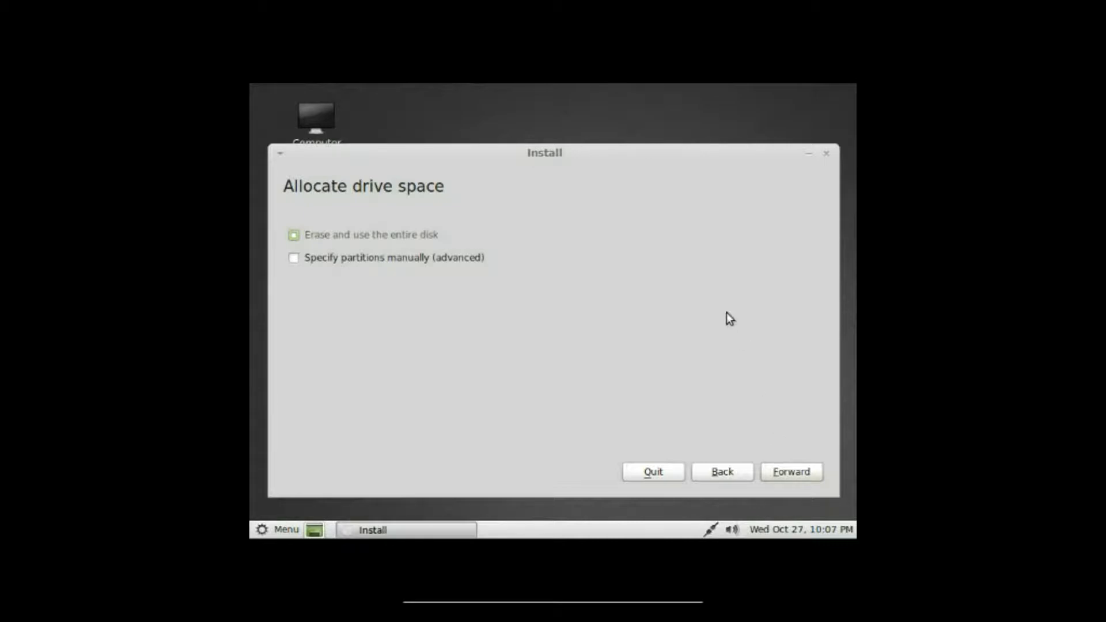
{"action": "left_click", "coordinate": [295, 236]}
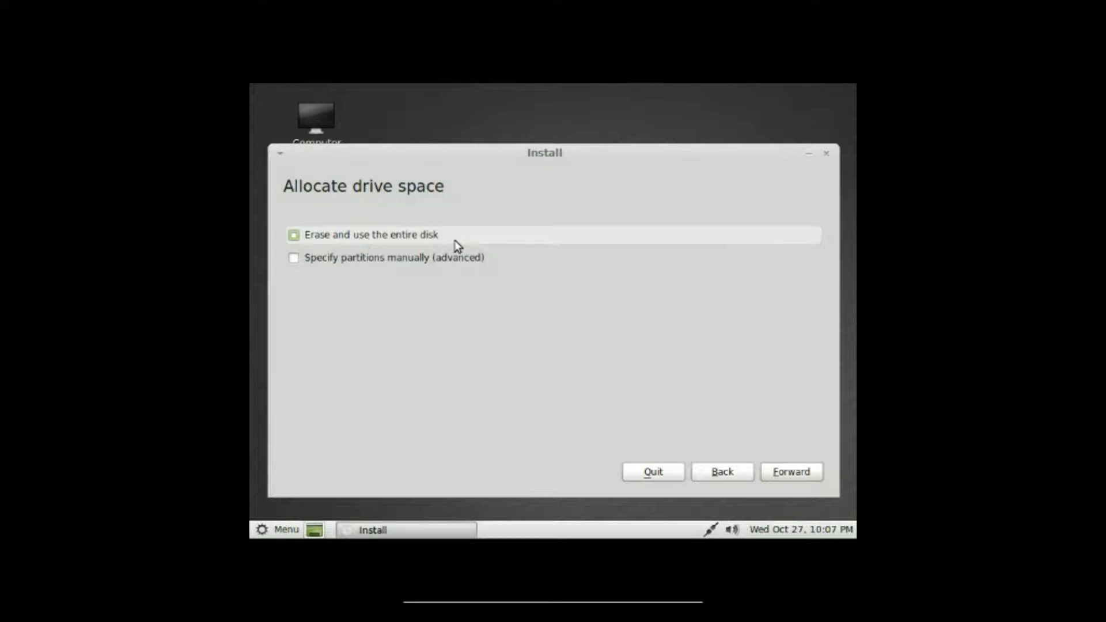
{"action": "left_click", "coordinate": [796, 467]}
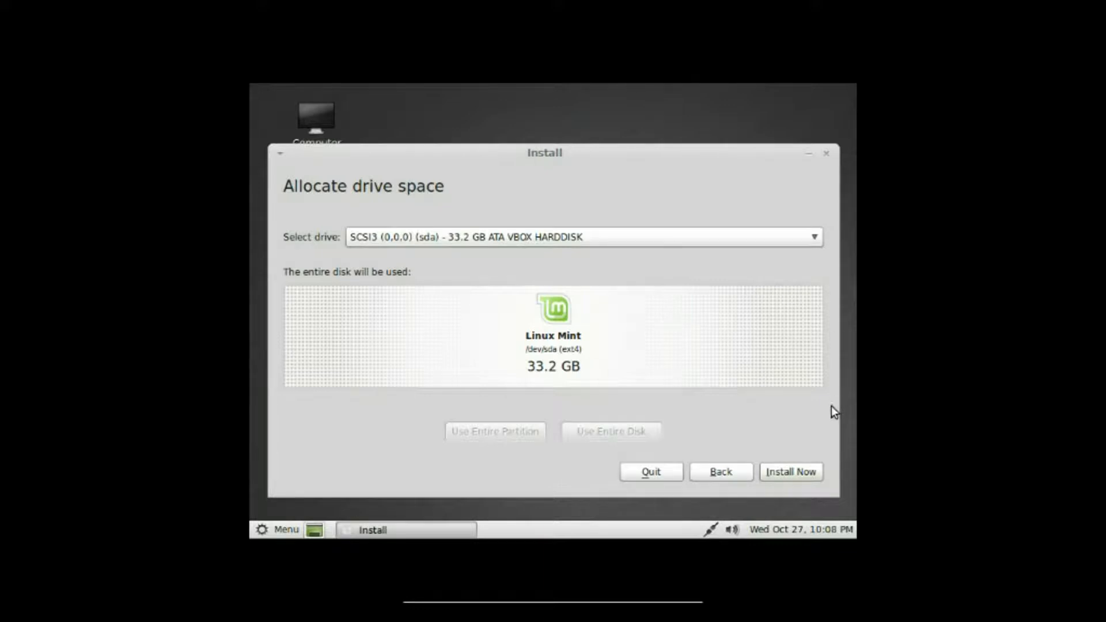
Begin installing onto the whole disk with Install Now
{"action": "left_click", "coordinate": [812, 475]}
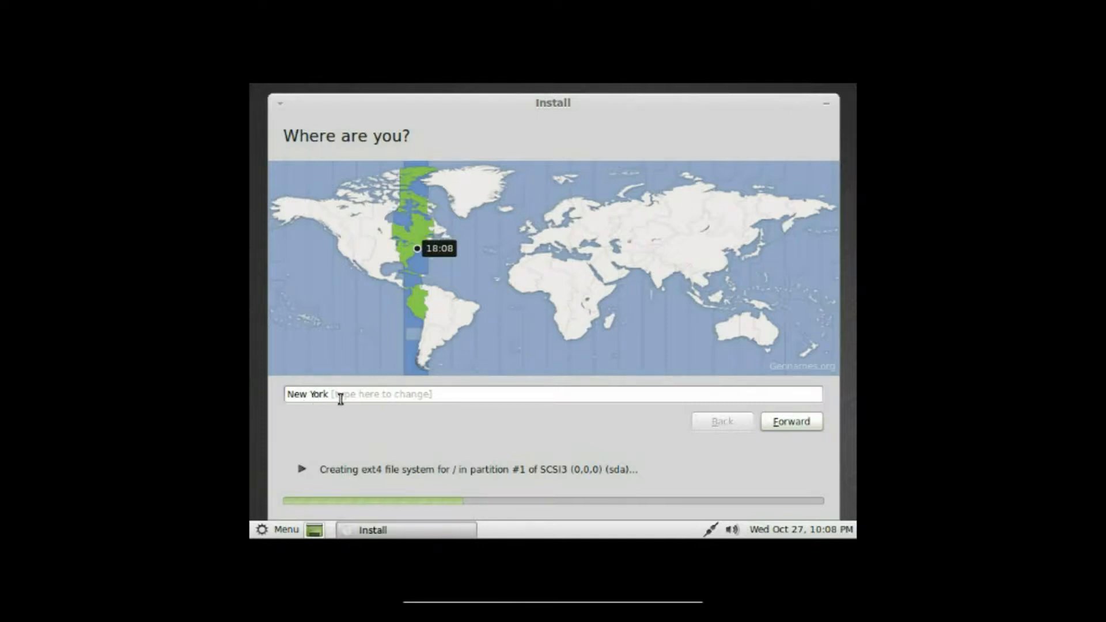
Keep New York as the time zone and USA as the keyboard layout
{"action": "left_click", "coordinate": [805, 423]}
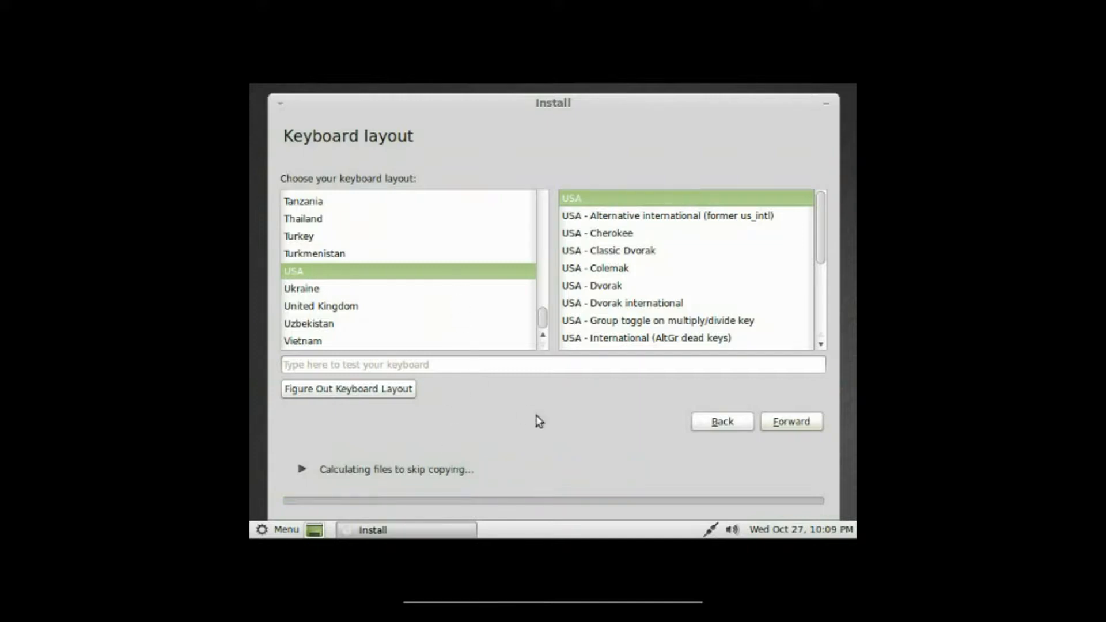
{"action": "left_click", "coordinate": [810, 421]}
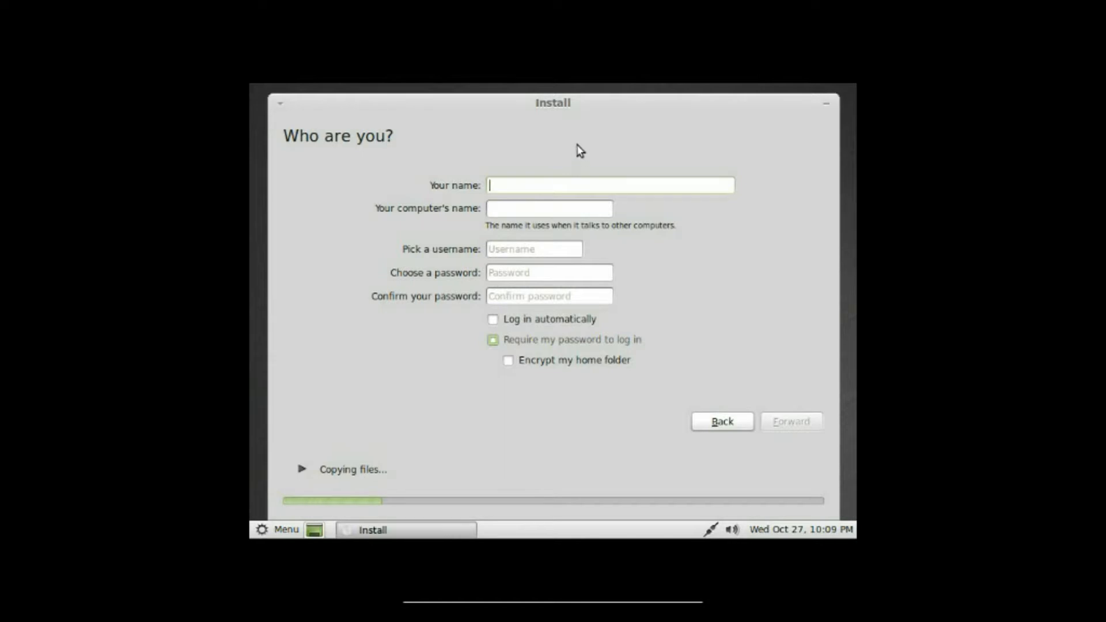
{"action": "type", "text": "Fros"}
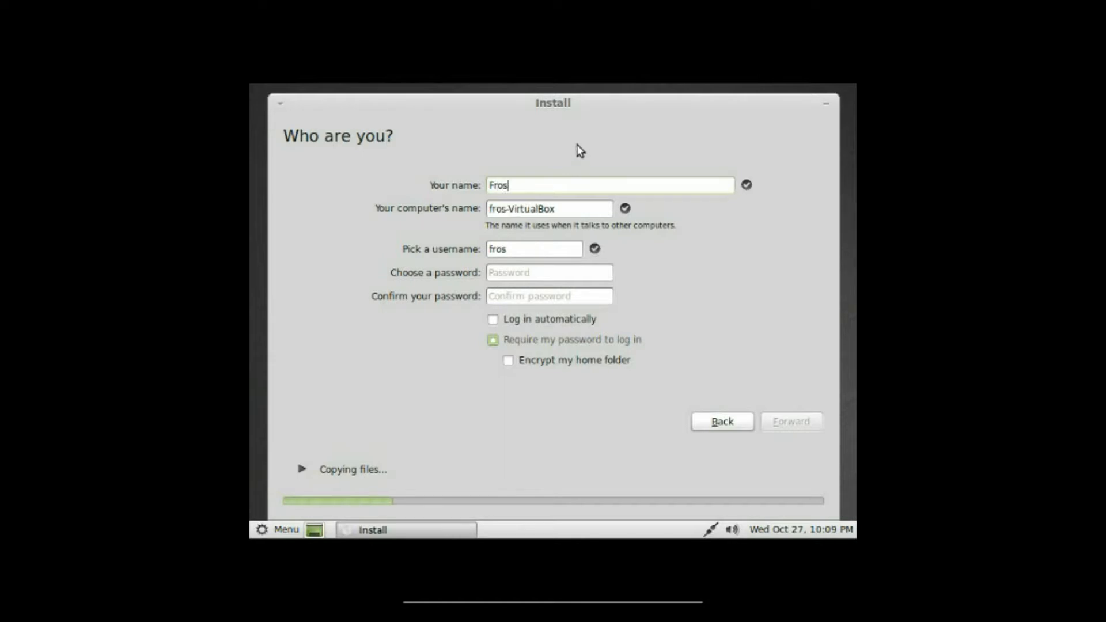
{"action": "type", "text": "ty"}
Enter and confirm Frosty's password, enable automatic login, and submit the account details
{"action": "left_click", "coordinate": [514, 274]}
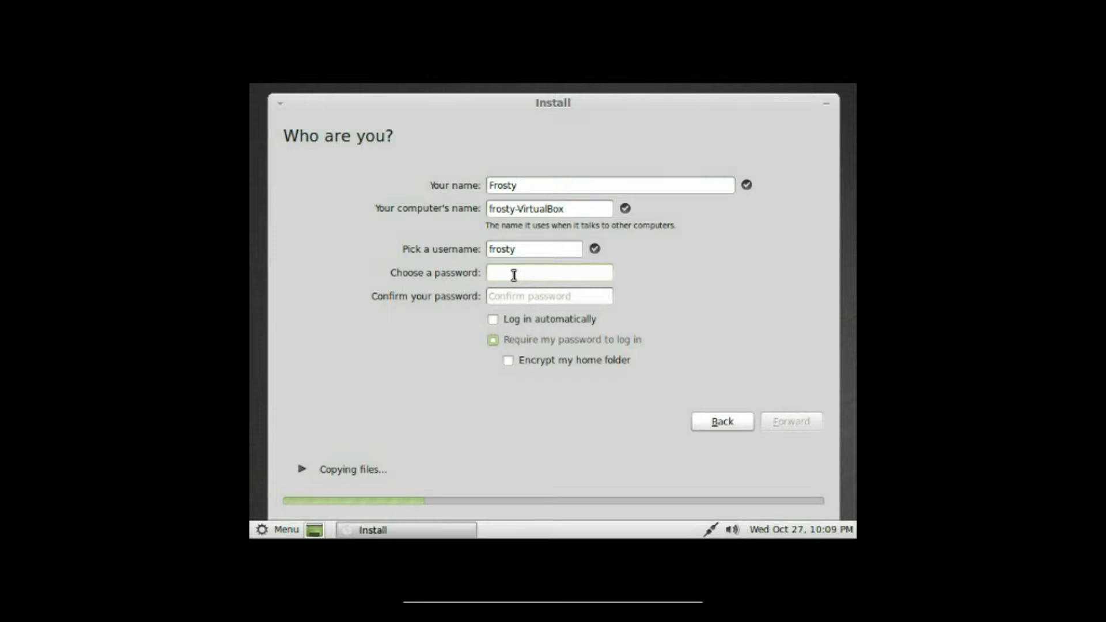
{"action": "type", "text": "fros"}
{"action": "type", "text": "ty"}
{"action": "left_click", "coordinate": [505, 296]}
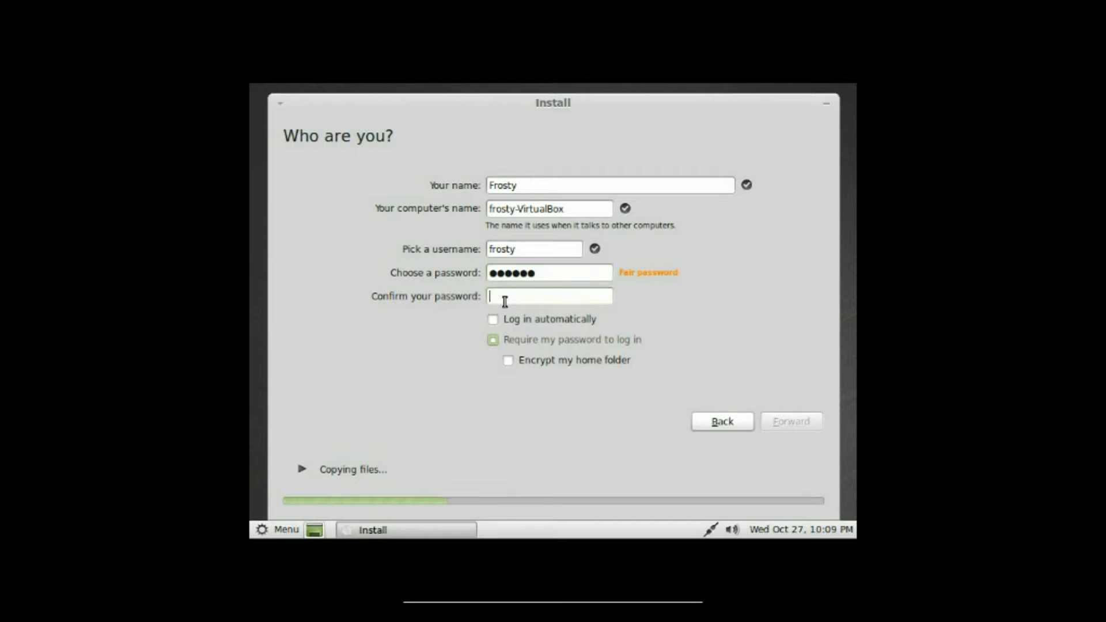
{"action": "type", "text": "frosty"}
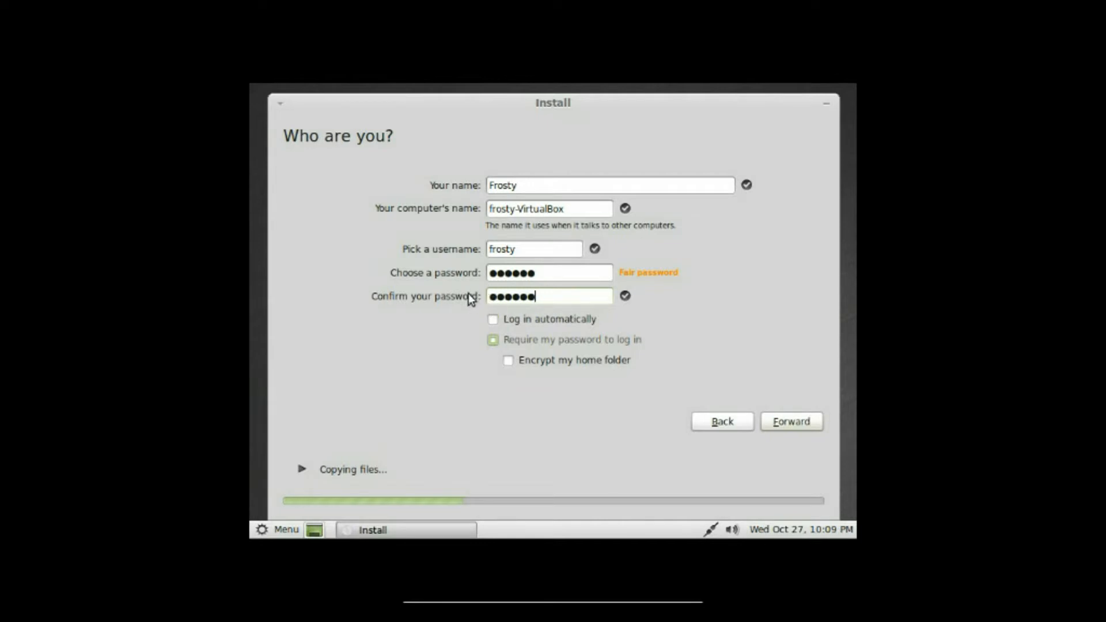
{"action": "left_click", "coordinate": [494, 320]}
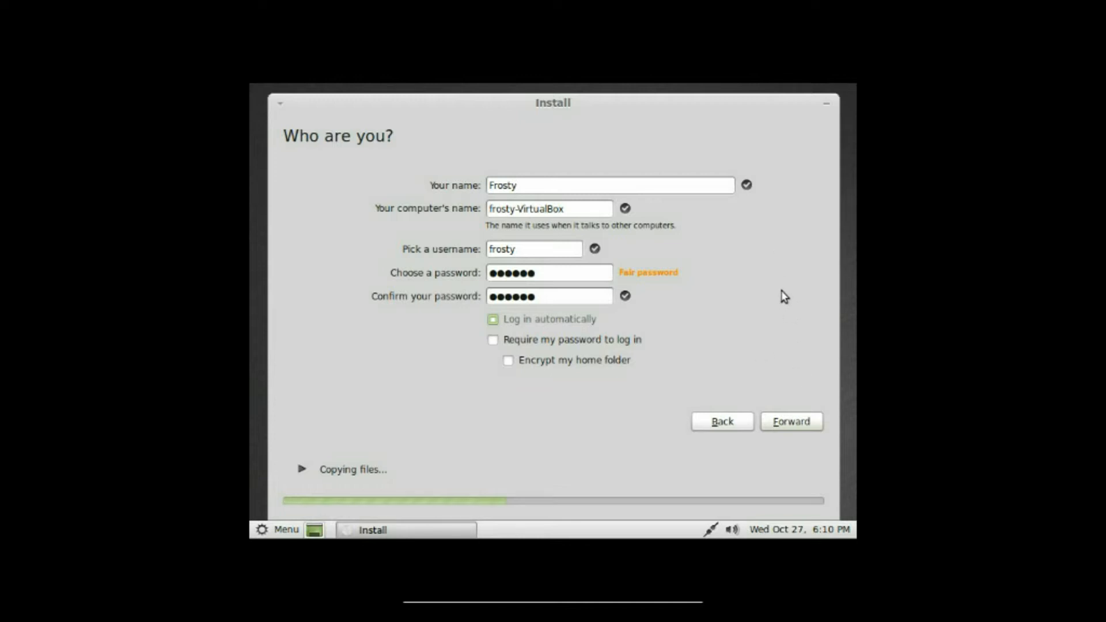
{"action": "left_click", "coordinate": [810, 422]}
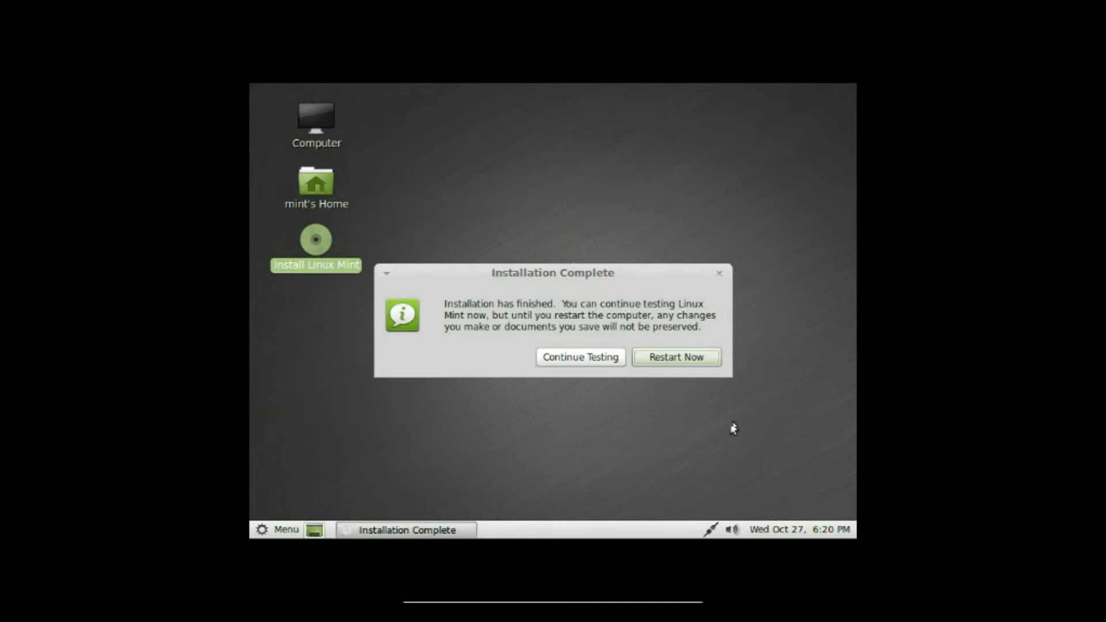
Restart into the newly installed Linux Mint 10 system
{"action": "left_click", "coordinate": [702, 364]}
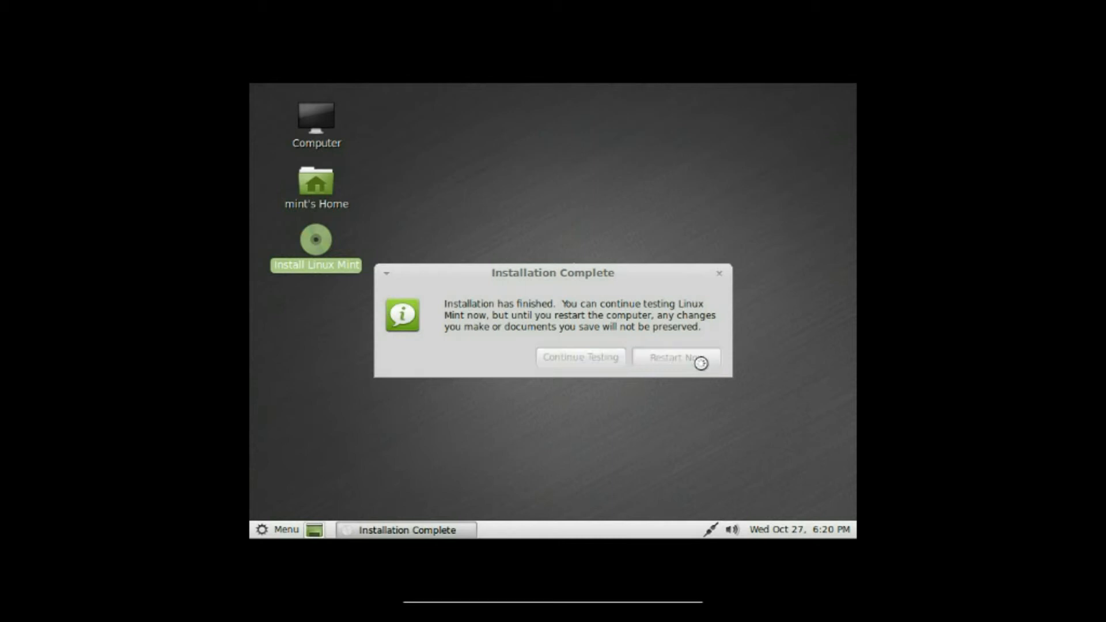